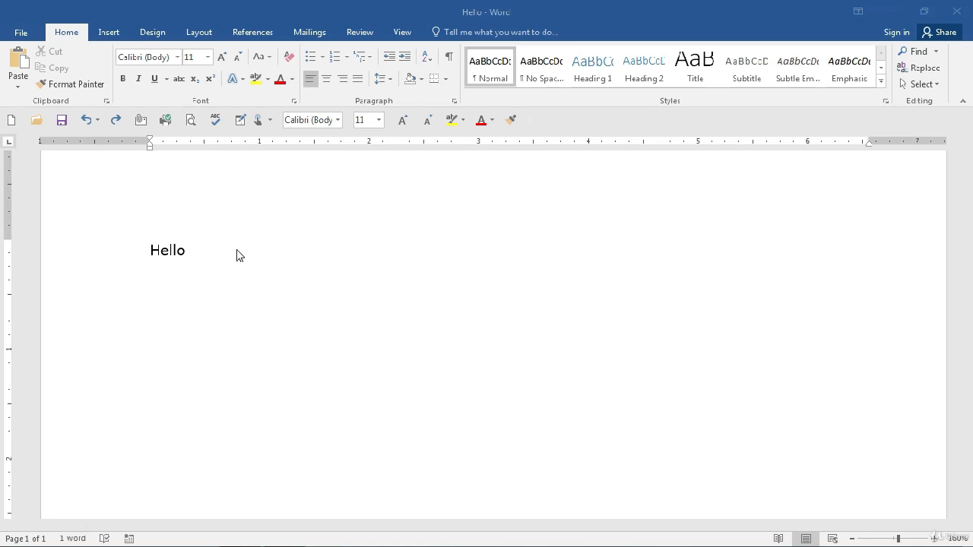
Step: Extend the greeting to read "Hello Student," and begin a new line below it
{"action": "left_click", "coordinate": [237, 254]}
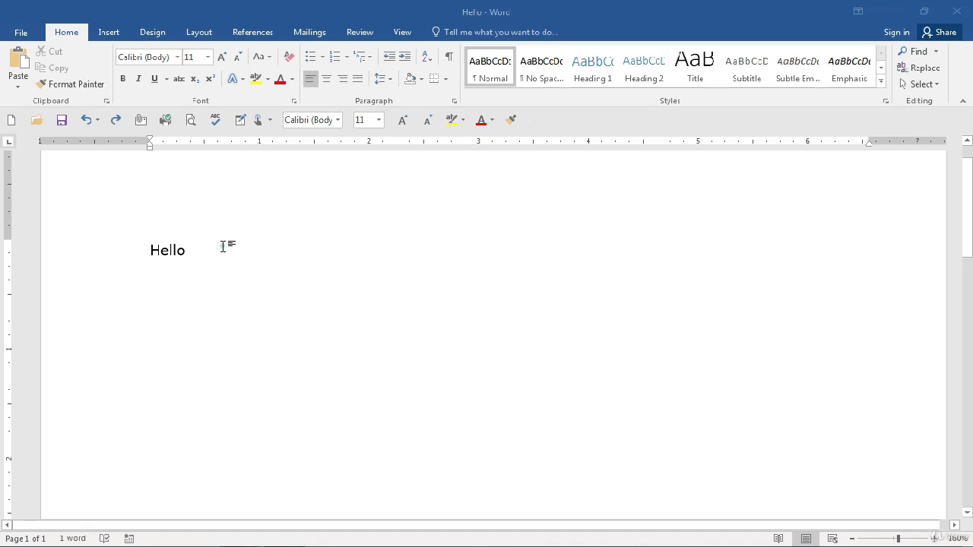
{"action": "type", "text": "Stu"}
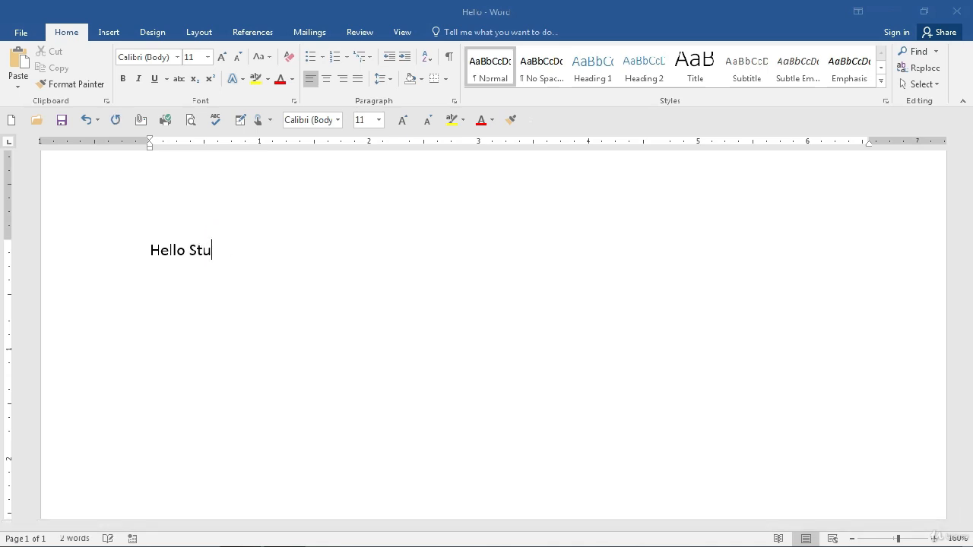
{"action": "type", "text": "dent,"}
{"action": "key", "text": "Return"}
Step: Paste the copied sentence "Start a sentence right here" twice, side by side on the line below the greeting
{"action": "type", "text": "Start a sentence right here"}
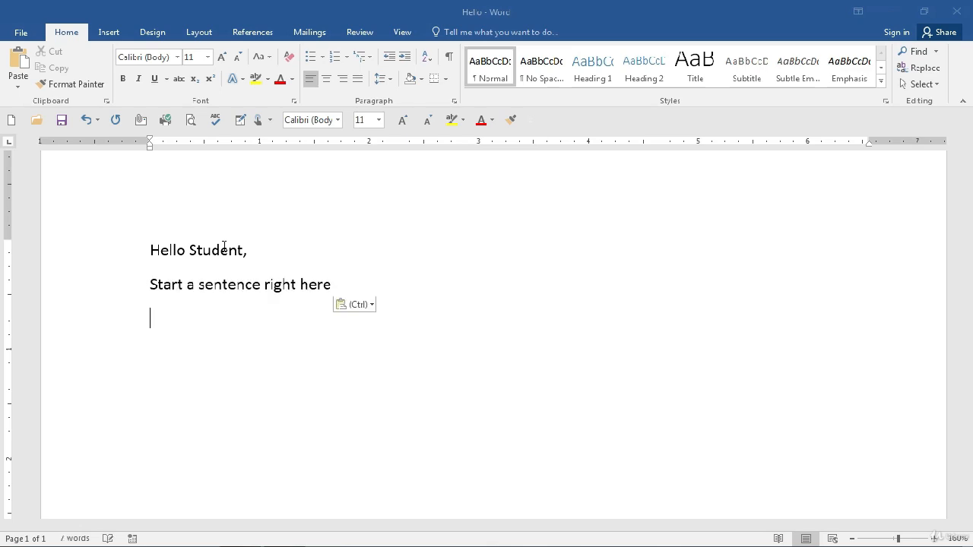
{"action": "key", "text": "BackSpace"}
{"action": "type", "text": "Start a sentence right here"}
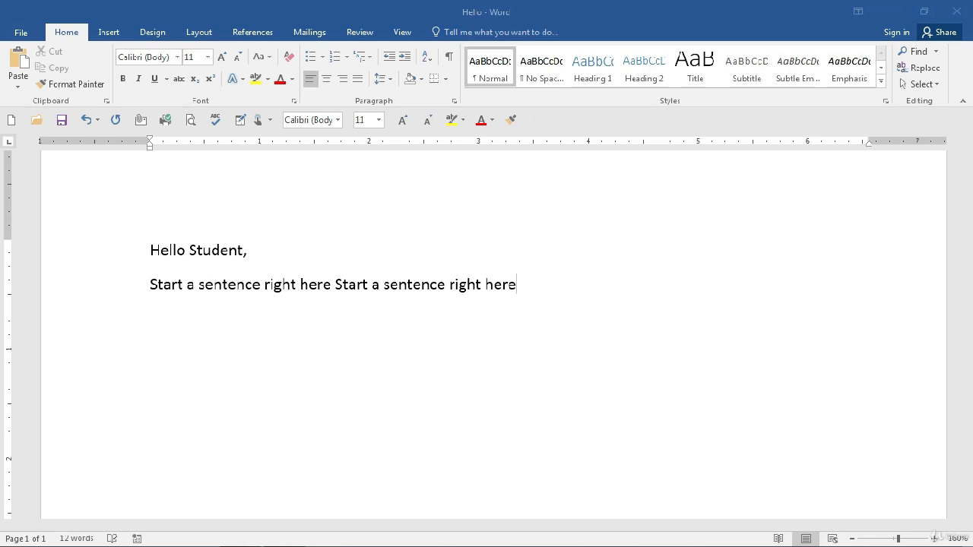
Step: Paste the copied sentence on a new line, indented by three tab stops
{"action": "key", "text": "Return"}
{"action": "key", "text": "Tab"}
{"action": "key", "text": "Tab"}
{"action": "key", "text": "Tab"}
{"action": "type", "text": "Start a sentence right here"}
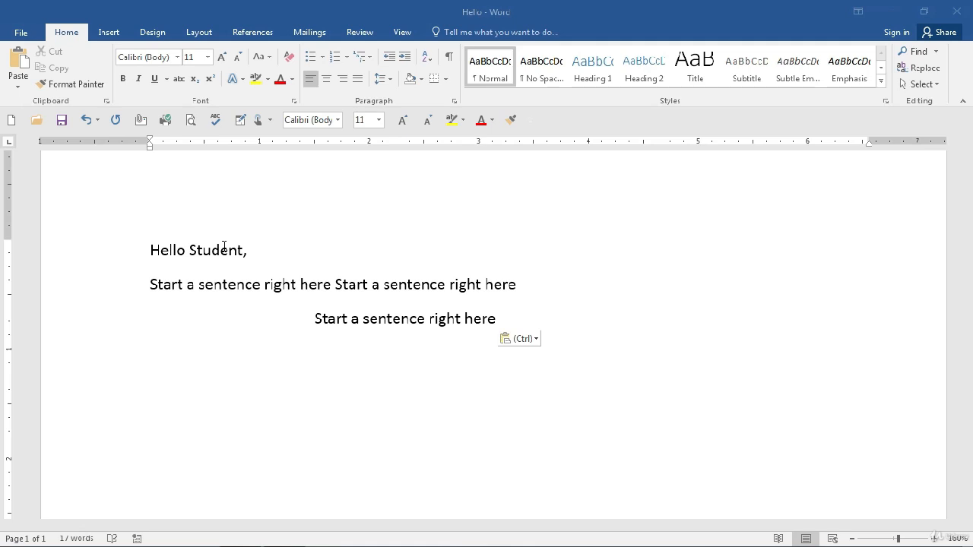
Step: Paste the sentence two lines further down at about the 3-inch mark, and again one line below at about the 5-inch mark
{"action": "key", "text": "Return"}
{"action": "key", "text": "Return"}
{"action": "key", "text": "Return"}
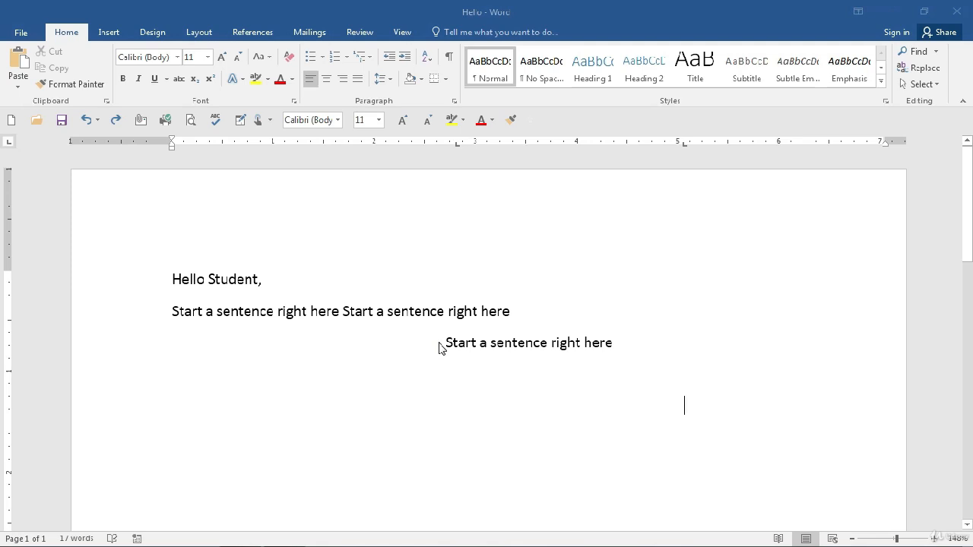
{"action": "left_click", "coordinate": [474, 400]}
{"action": "type", "text": "Start a sentence right here"}
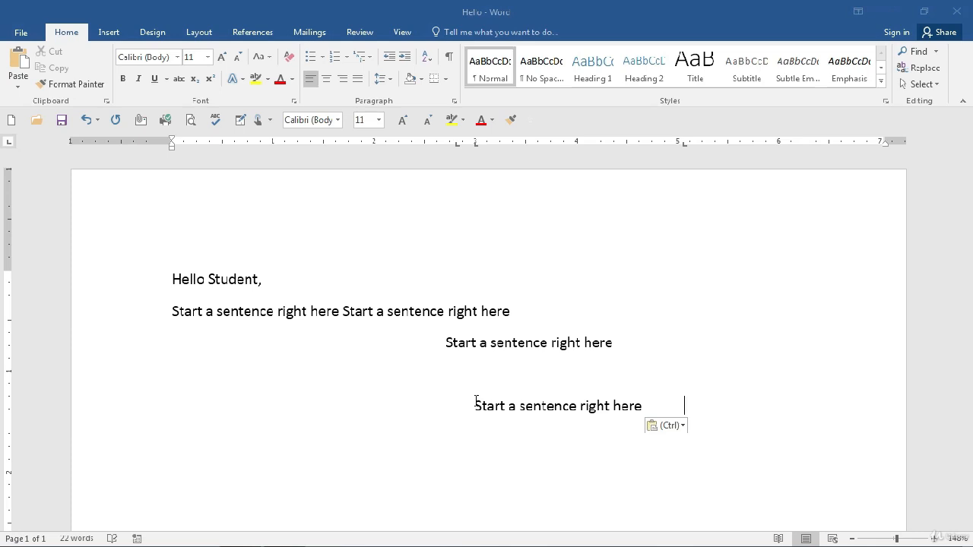
{"action": "double_click", "coordinate": [709, 459]}
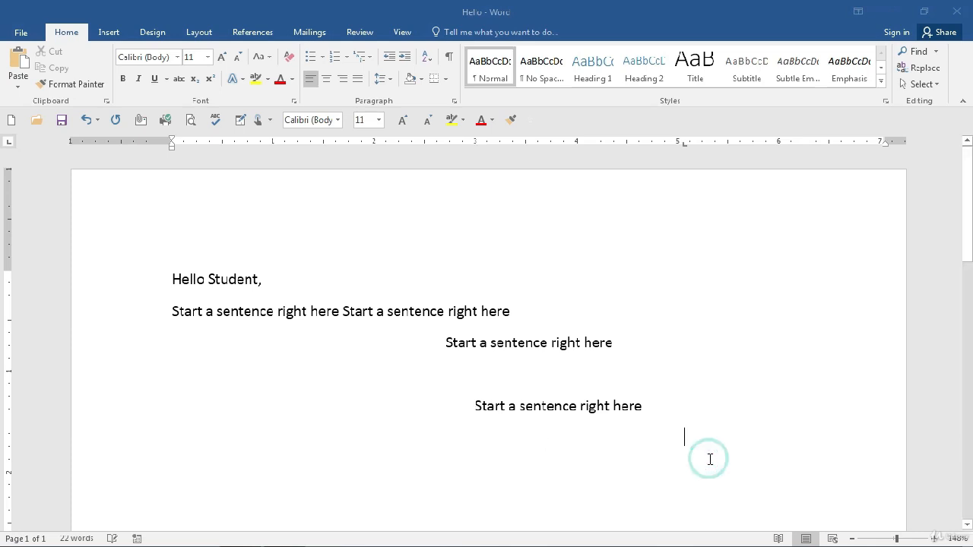
{"action": "type", "text": "Start a sentence right here"}
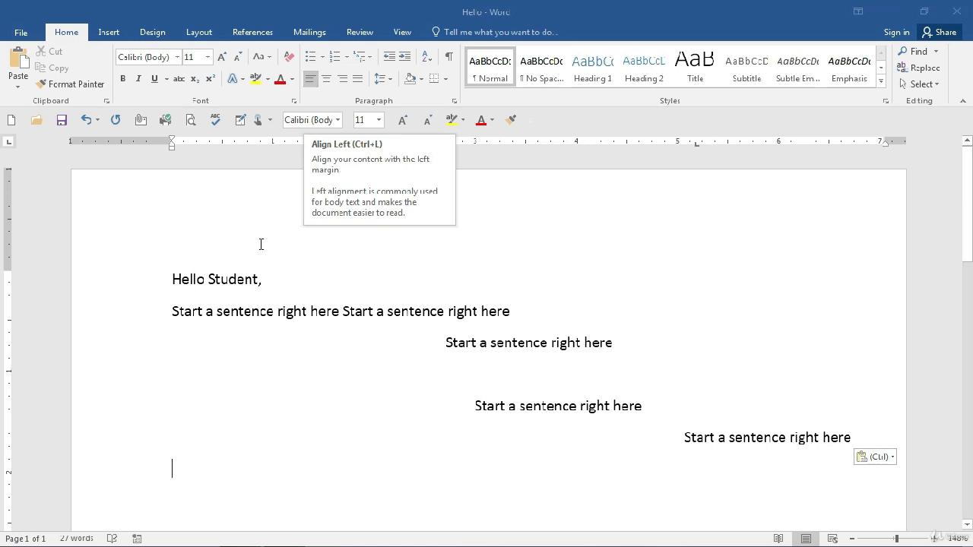
Step: Right-align the last pasted sentence
{"action": "left_click", "coordinate": [173, 311]}
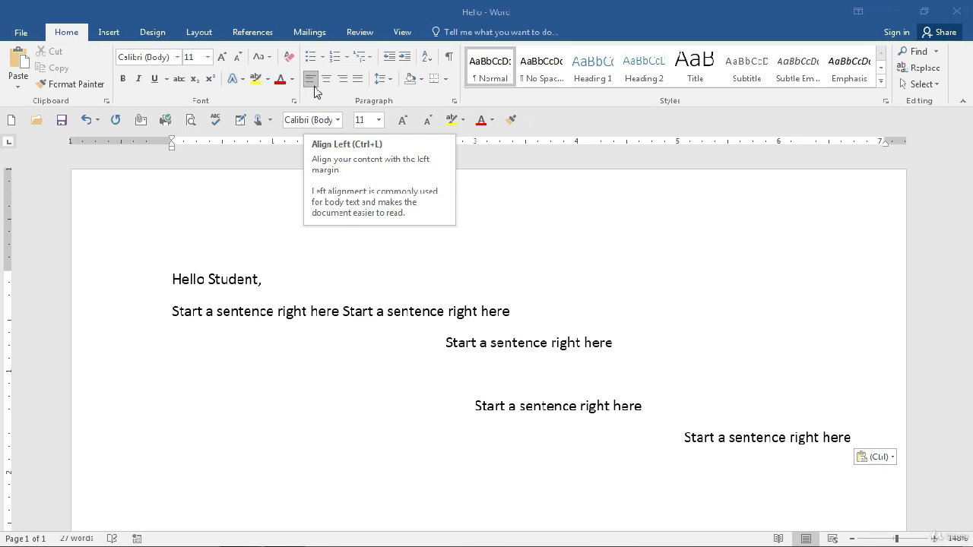
{"action": "left_click", "coordinate": [441, 343]}
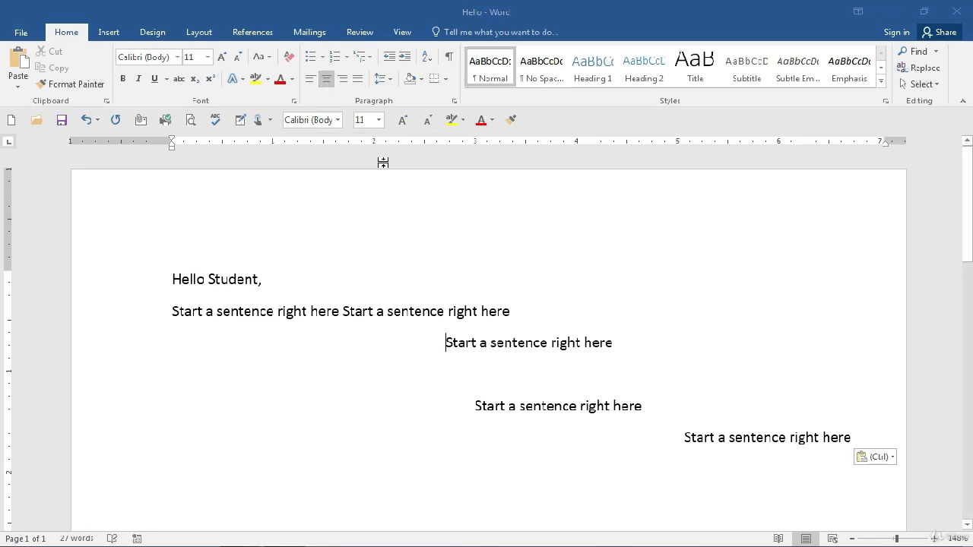
{"action": "left_click", "coordinate": [681, 442]}
{"action": "key", "text": "ctrl+r"}
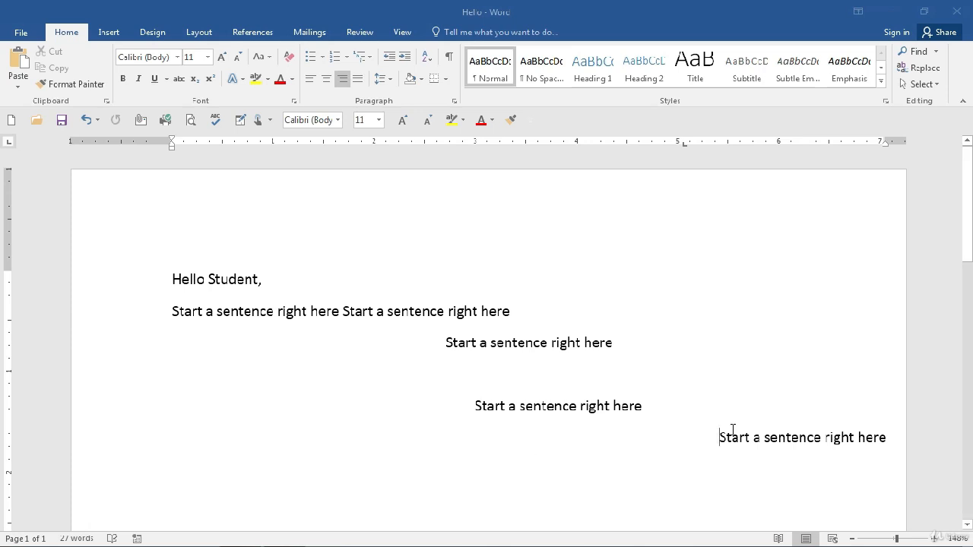
Step: Shift the right-aligned last sentence down by adding and removing tabs in front of it
{"action": "key", "text": "Tab"}
{"action": "key", "text": "BackSpace"}
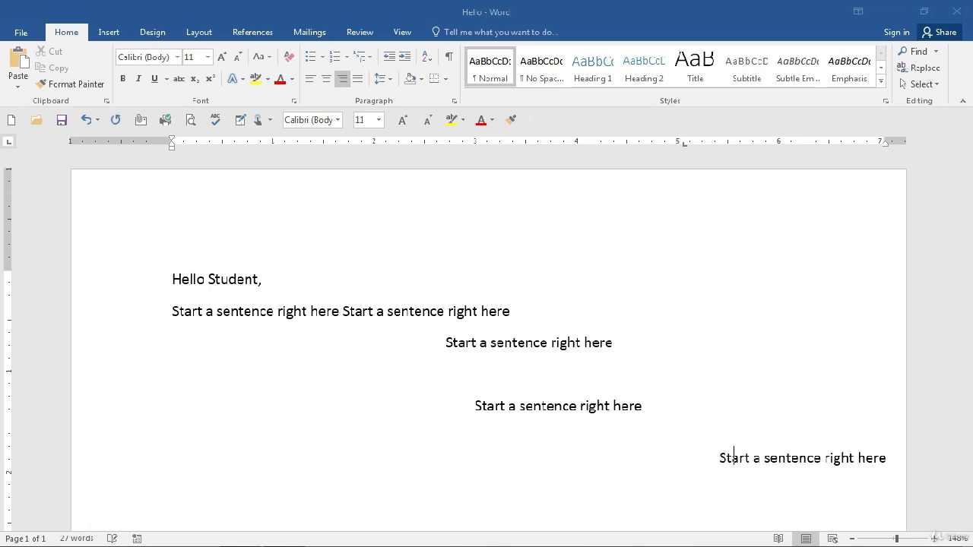
{"action": "key", "text": "Tab"}
{"action": "key", "text": "Tab"}
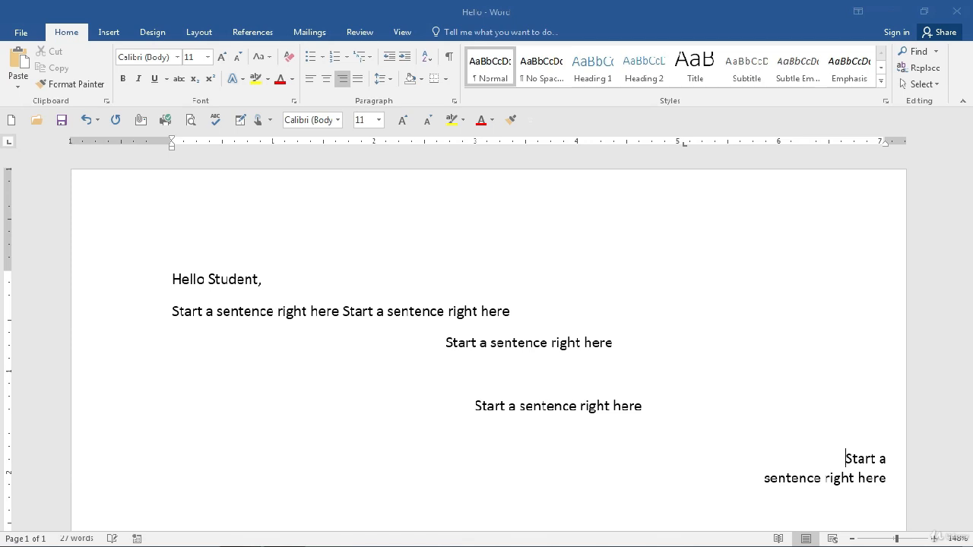
{"action": "key", "text": "BackSpace"}
{"action": "key", "text": "BackSpace"}
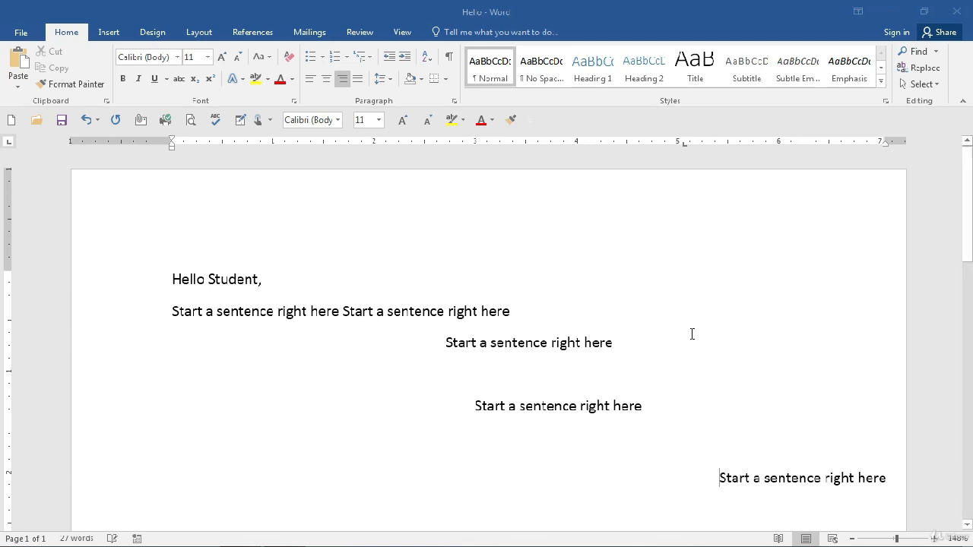
Step: Set the last sentence back to left alignment
{"action": "left_click", "coordinate": [311, 80]}
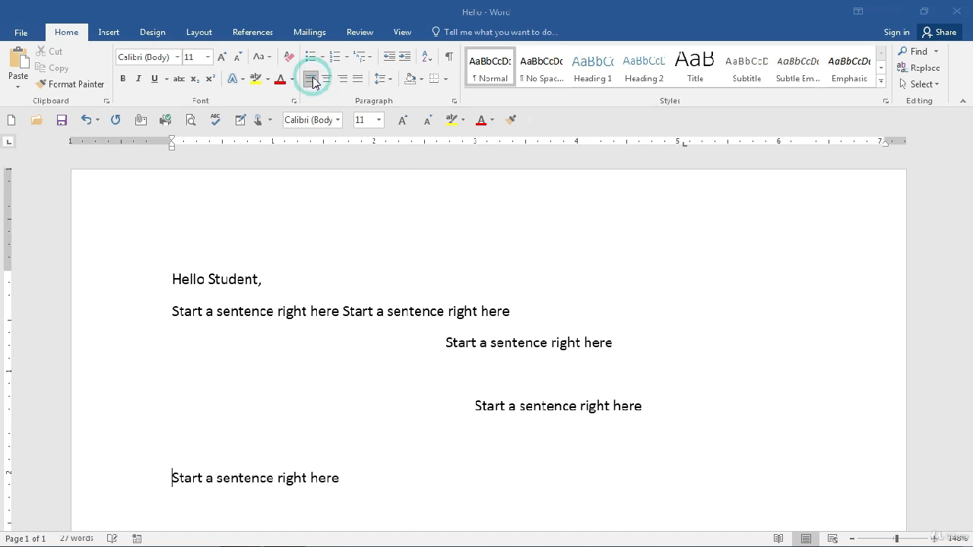